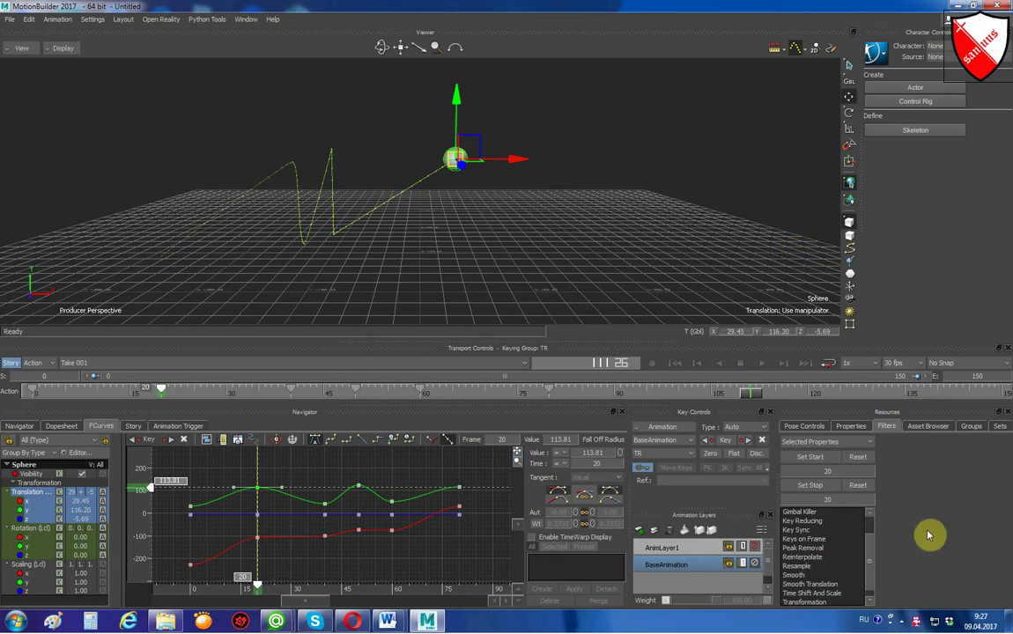
# - Load the Resample filter for the sphere's curves at a 30.00 frame rate
pyautogui.click(812, 564)
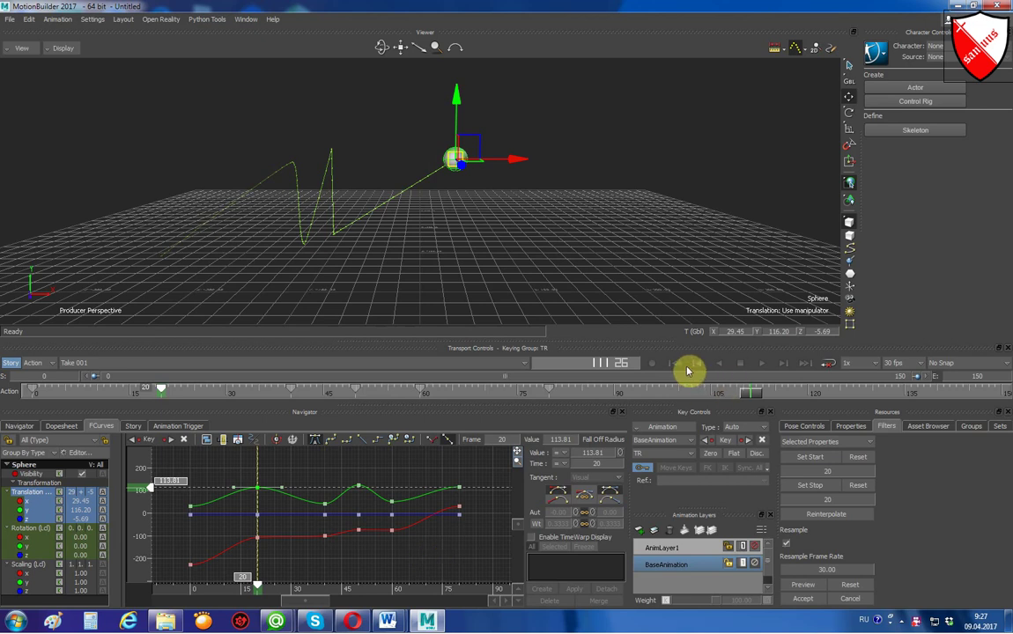
# - Play the sphere animation from frame 0, stop it, and return to frame 0
pyautogui.click(673, 367)
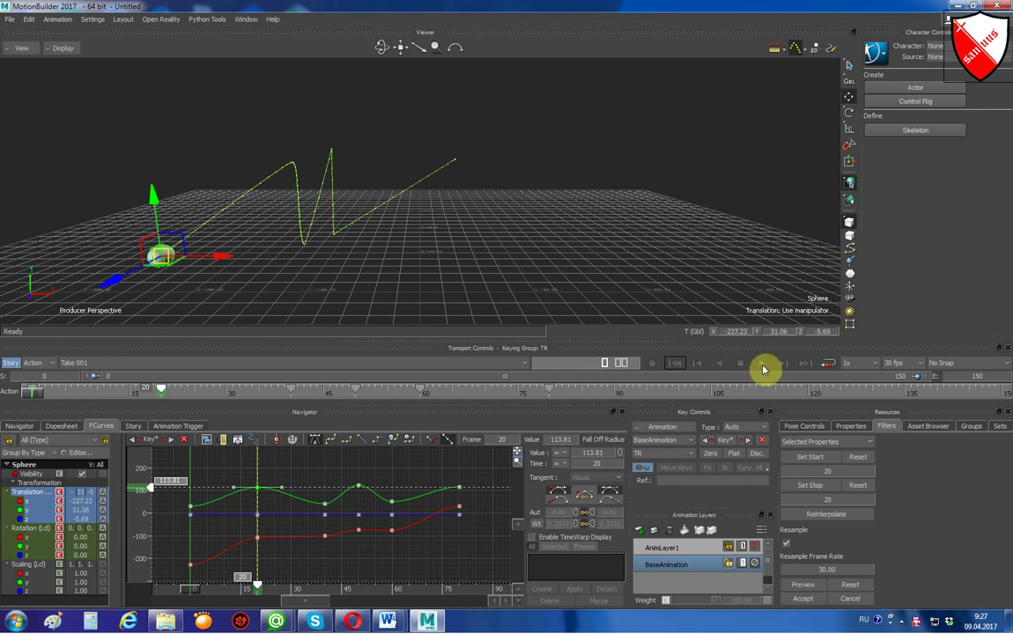
pyautogui.click(761, 368)
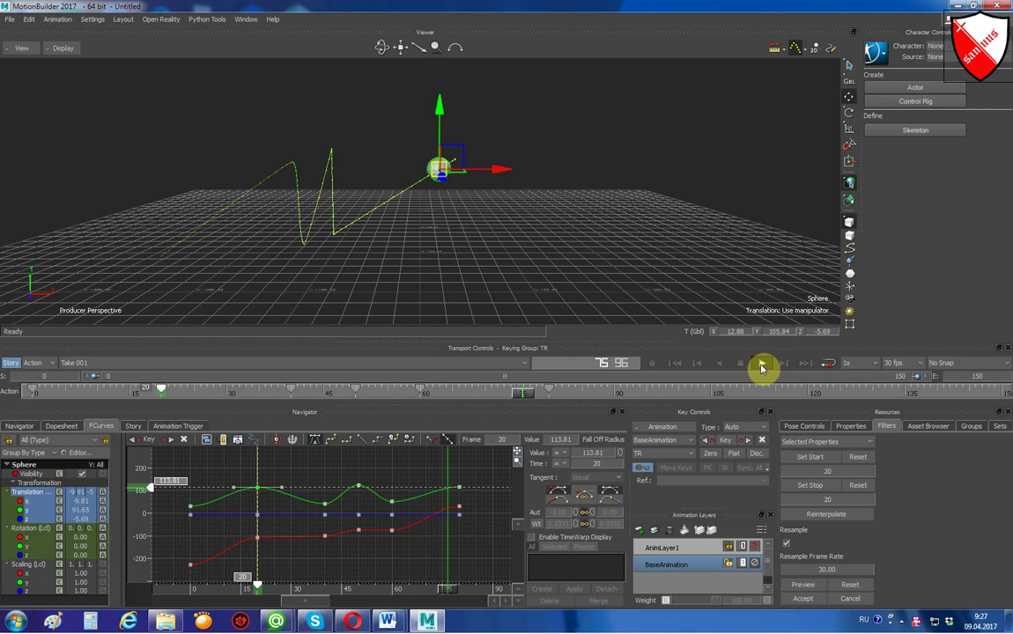
pyautogui.click(742, 365)
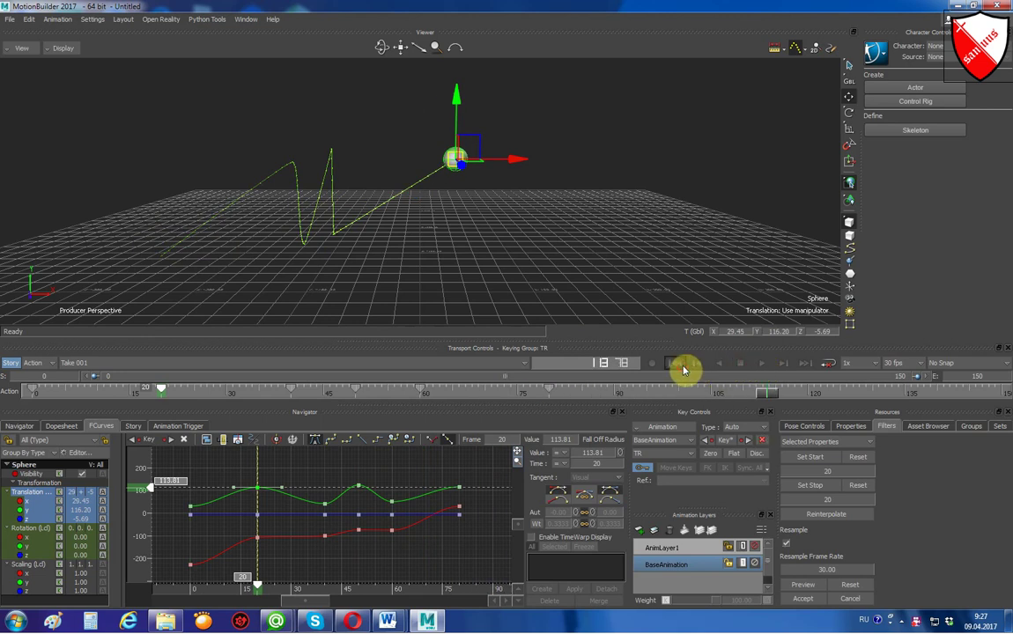
pyautogui.click(683, 366)
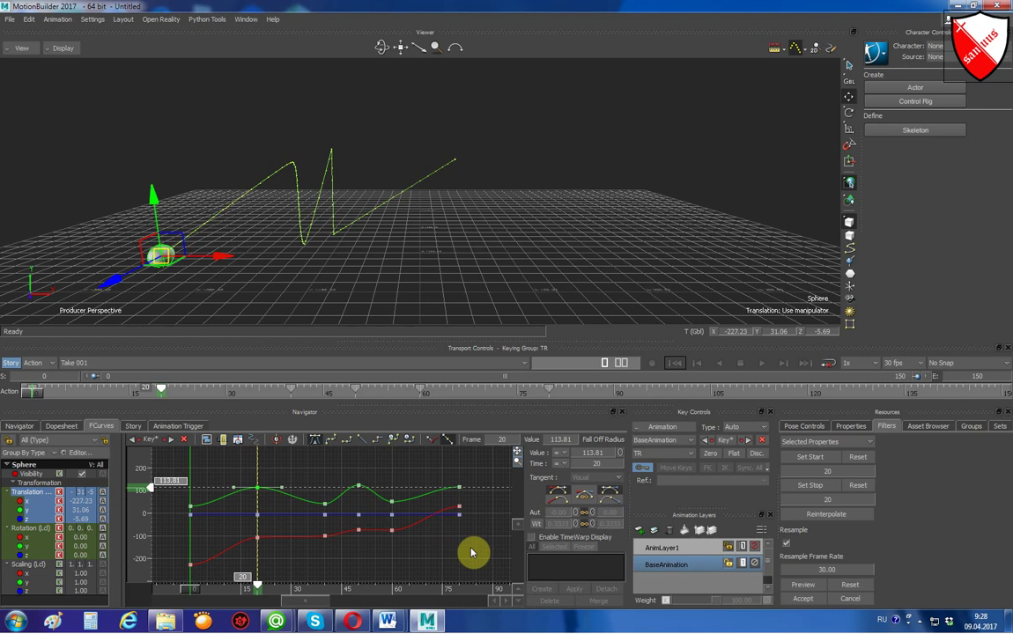
# - Select all sphere keys, preview Resample over frames 0–80, and zoom the curve graph
pyautogui.moveTo(492, 494)
pyautogui.mouseDown()
pyautogui.moveTo(289, 584)
pyautogui.moveTo(147, 592)
pyautogui.mouseUp()
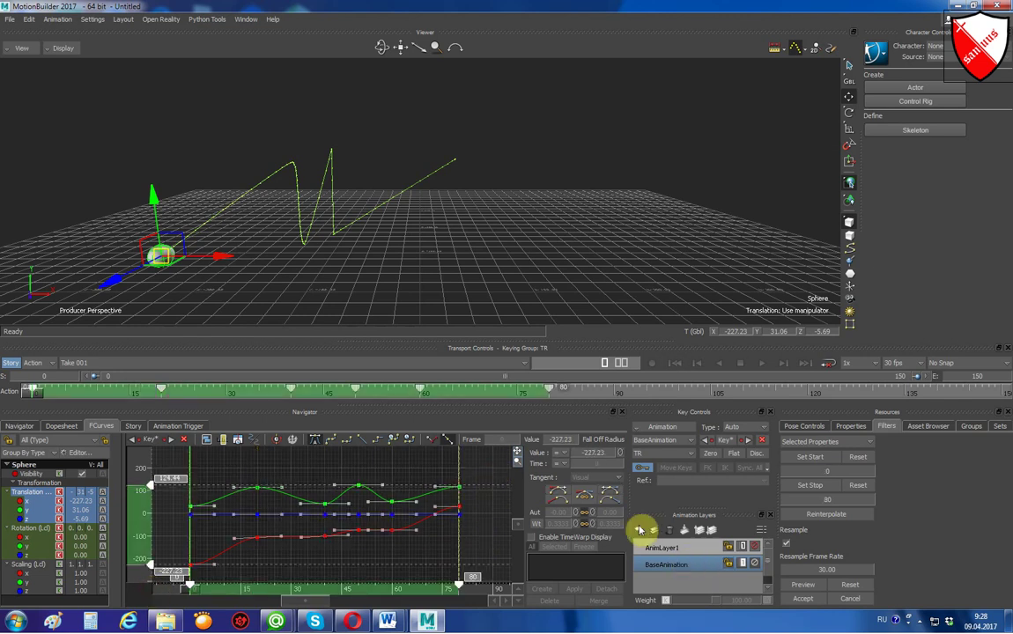
pyautogui.click(800, 586)
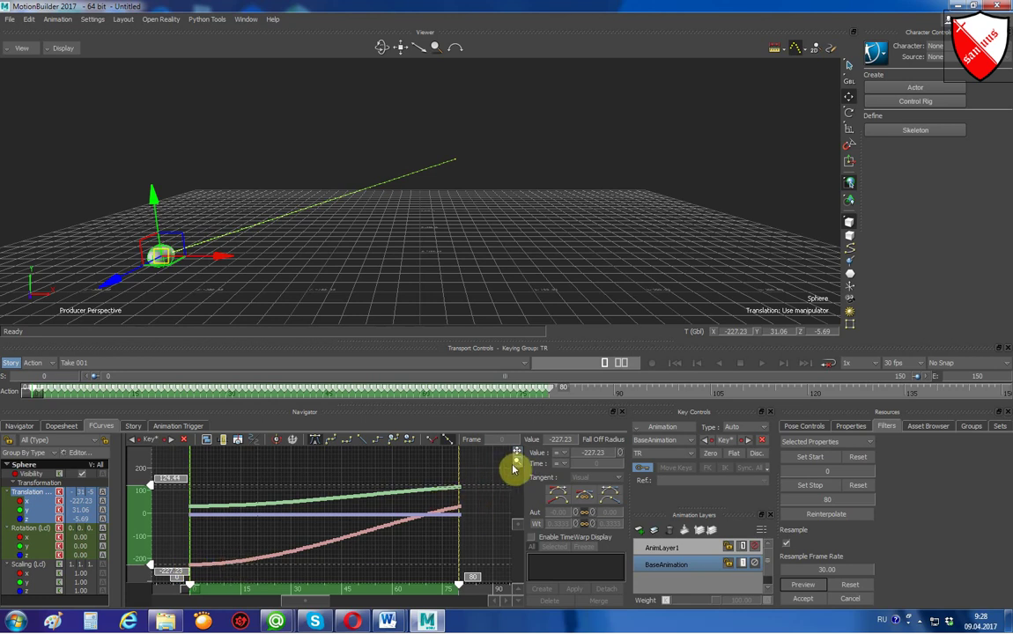
pyautogui.moveTo(516, 461); pyautogui.dragTo(517, 458)
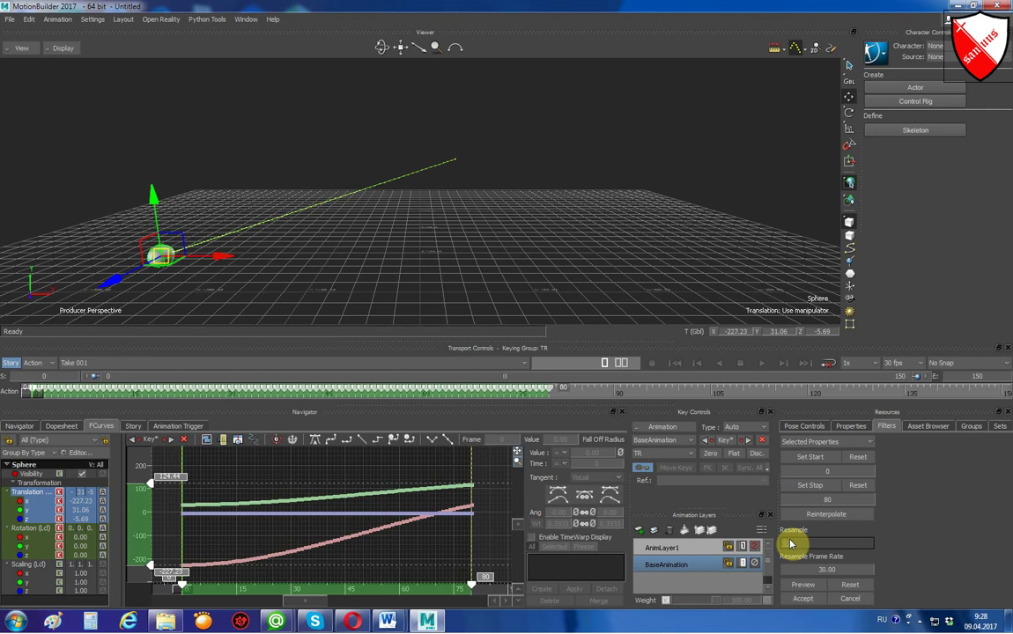
# - Compare original curves, preview with Resample off, then re-enable resampling and preview again
pyautogui.click(802, 598)
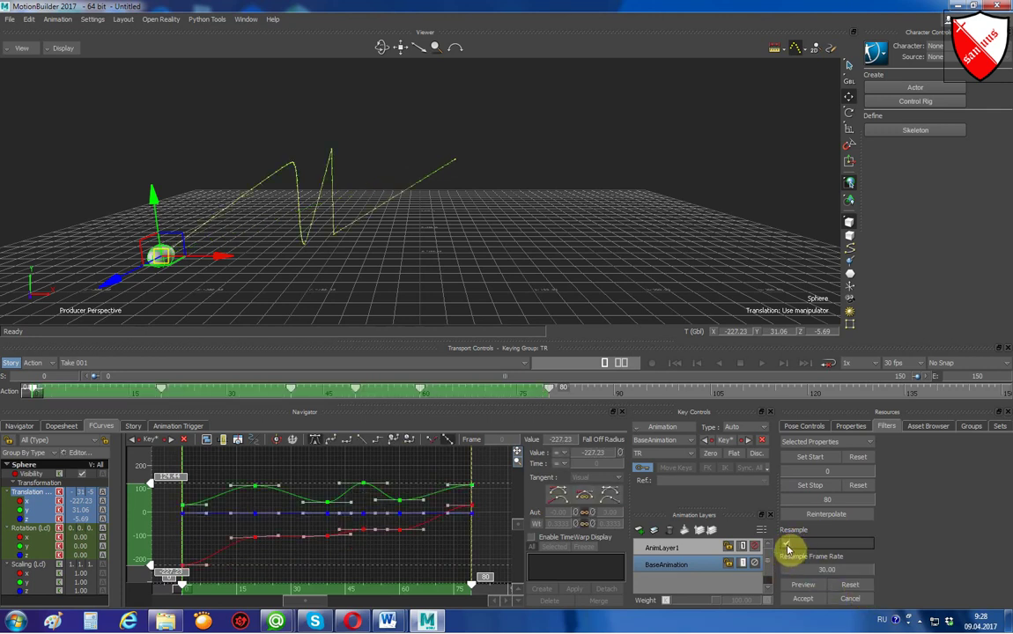
pyautogui.click(807, 588)
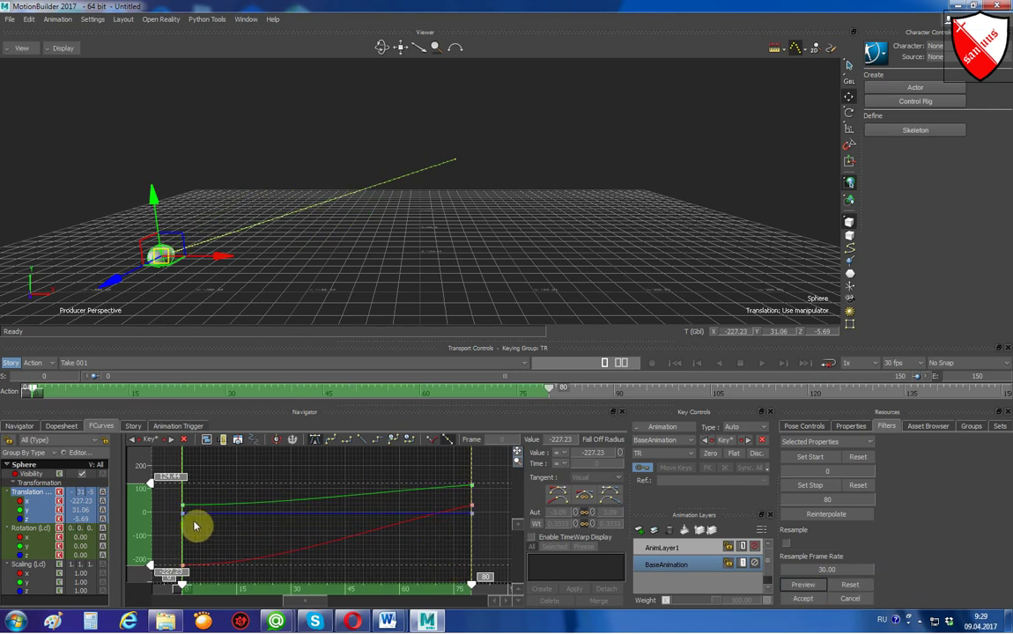
pyautogui.click(787, 545)
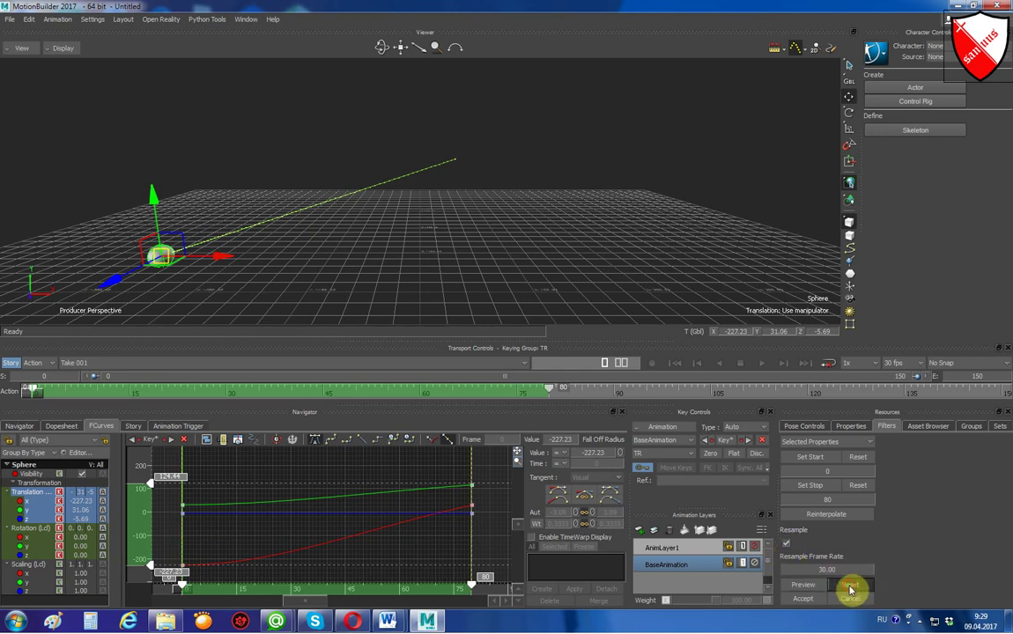
pyautogui.click(850, 586)
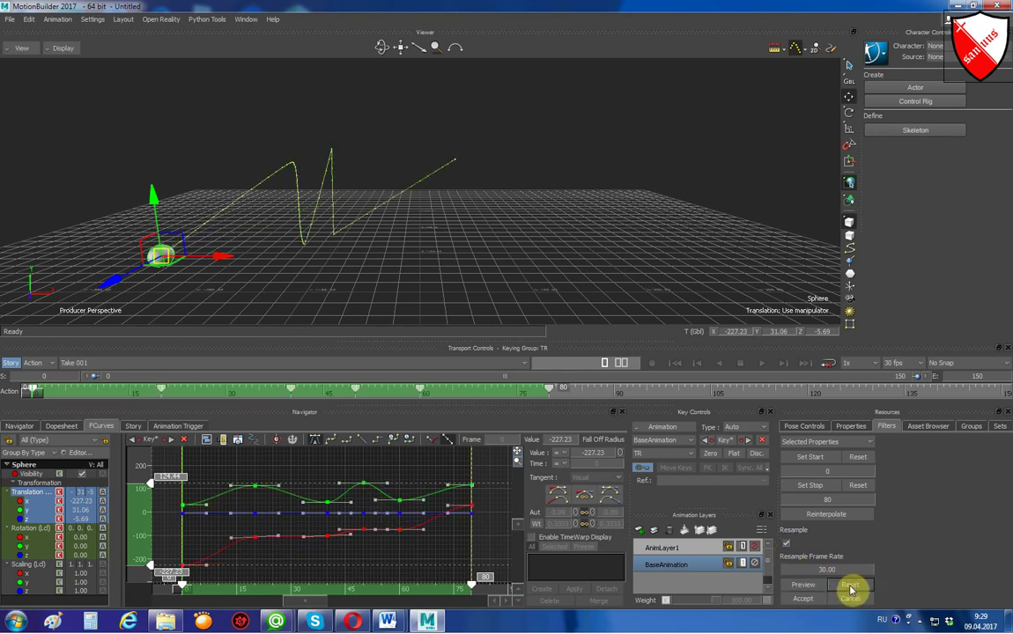
pyautogui.click(798, 586)
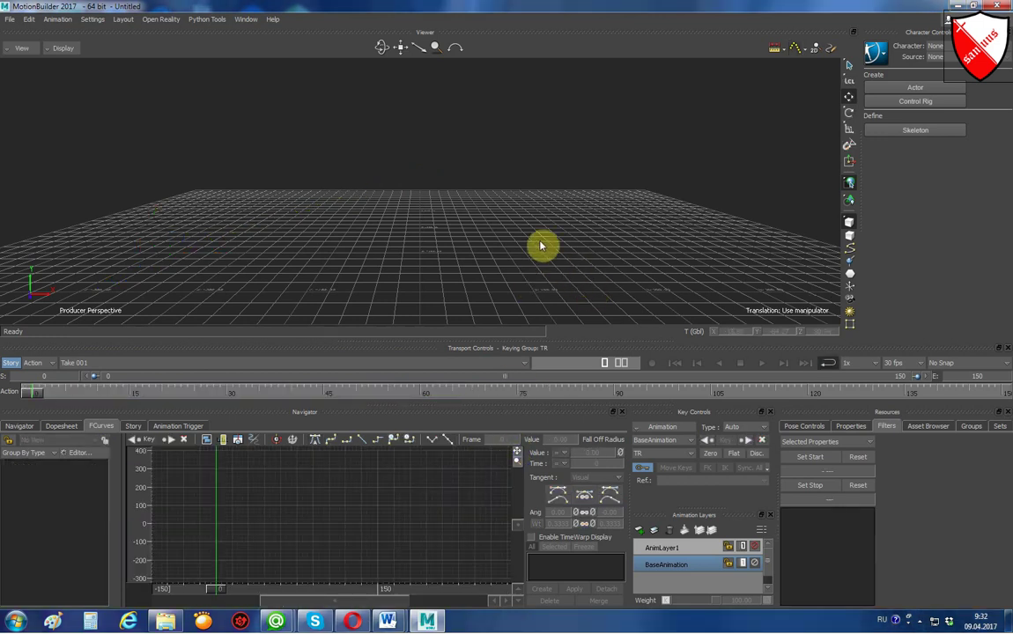
# - Import nalitie_vody.bvh from the Downloads folder into the viewer
pyautogui.click(164, 622)
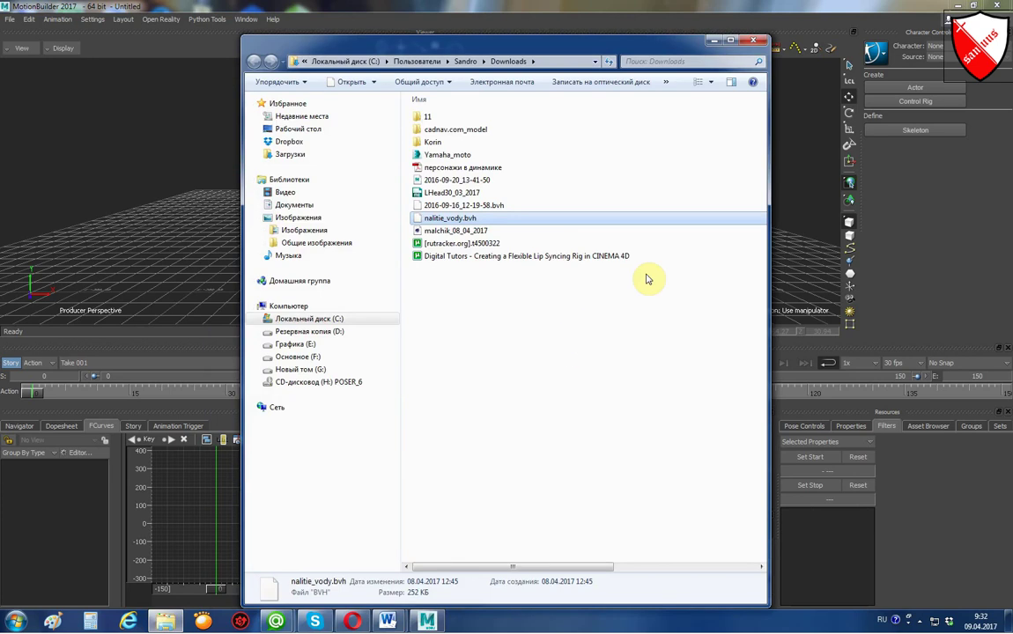
pyautogui.moveTo(420, 222); pyautogui.dragTo(202, 199)
pyautogui.click(214, 192)
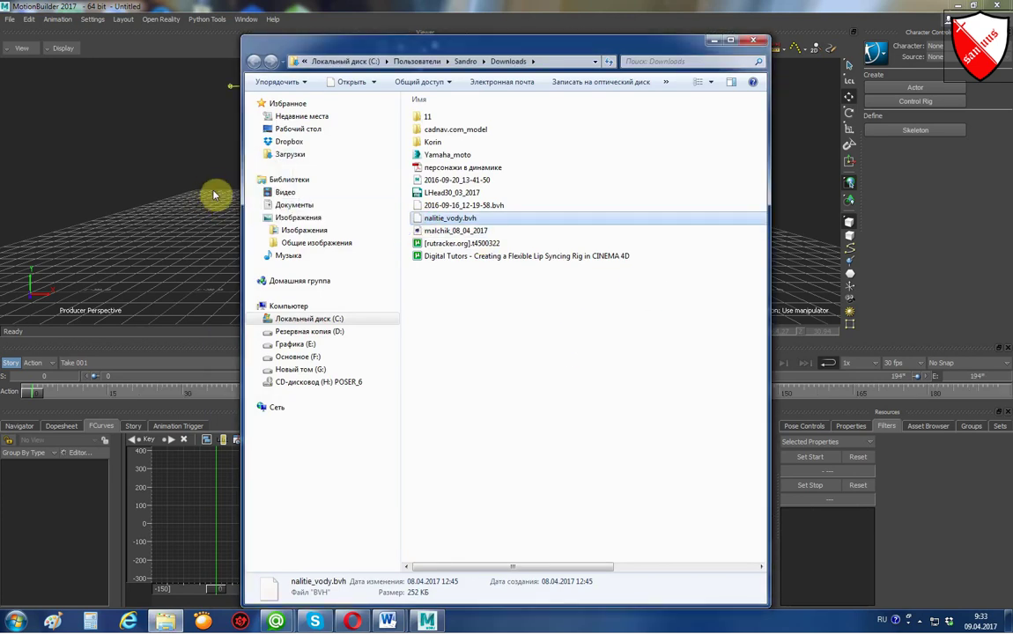
# - Select the 27-node skeleton, list its rotation X/Y/Z curves, and load the Resample filter
pyautogui.click(710, 40)
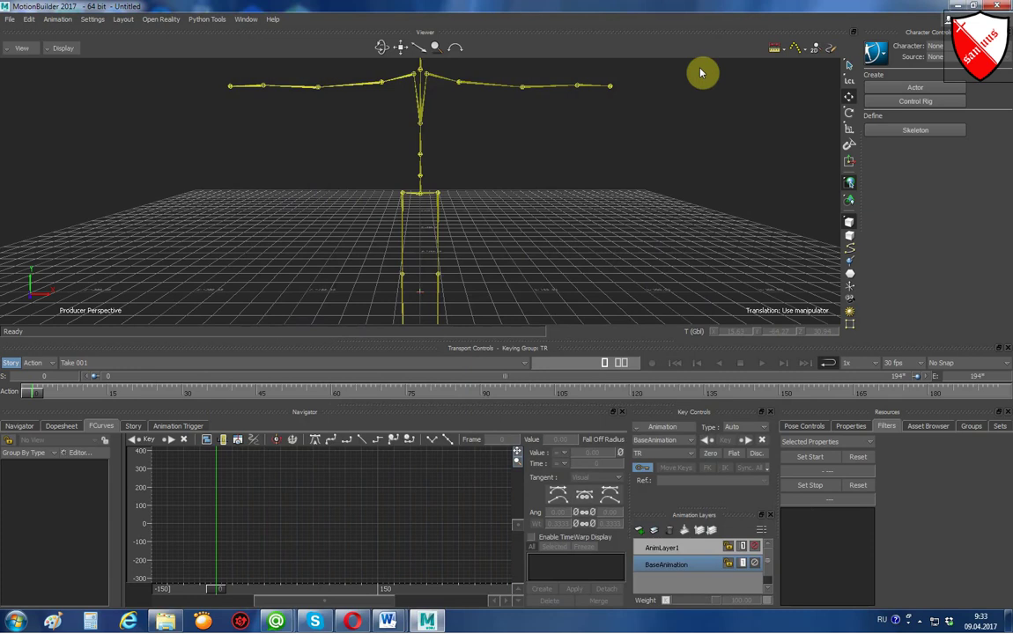
pyautogui.scroll(-3, 635, 164)
pyautogui.scroll(-3, 622, 184)
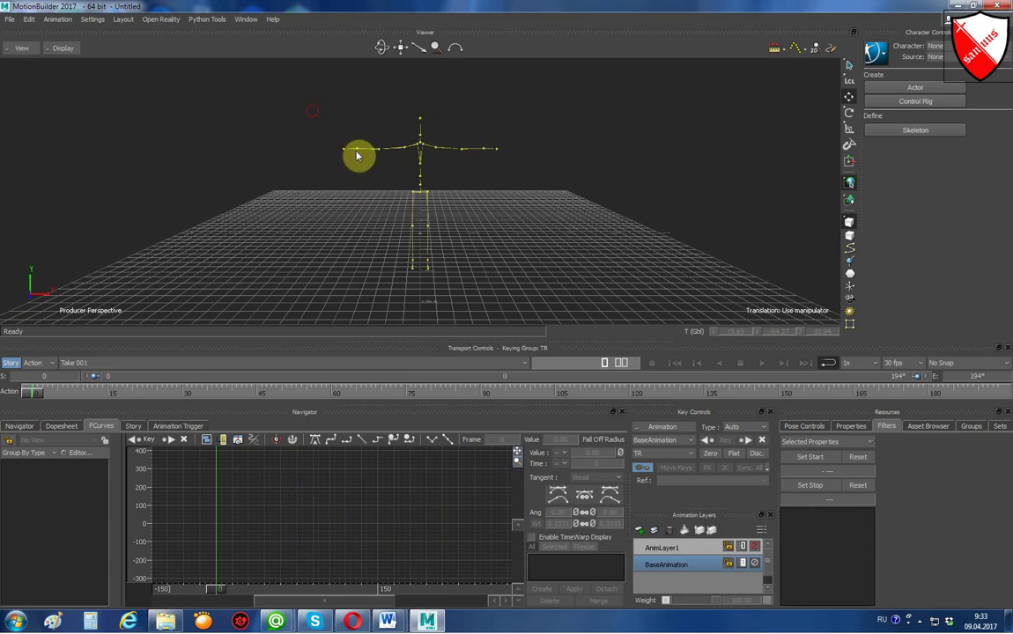
pyautogui.moveTo(356, 156); pyautogui.dragTo(520, 268)
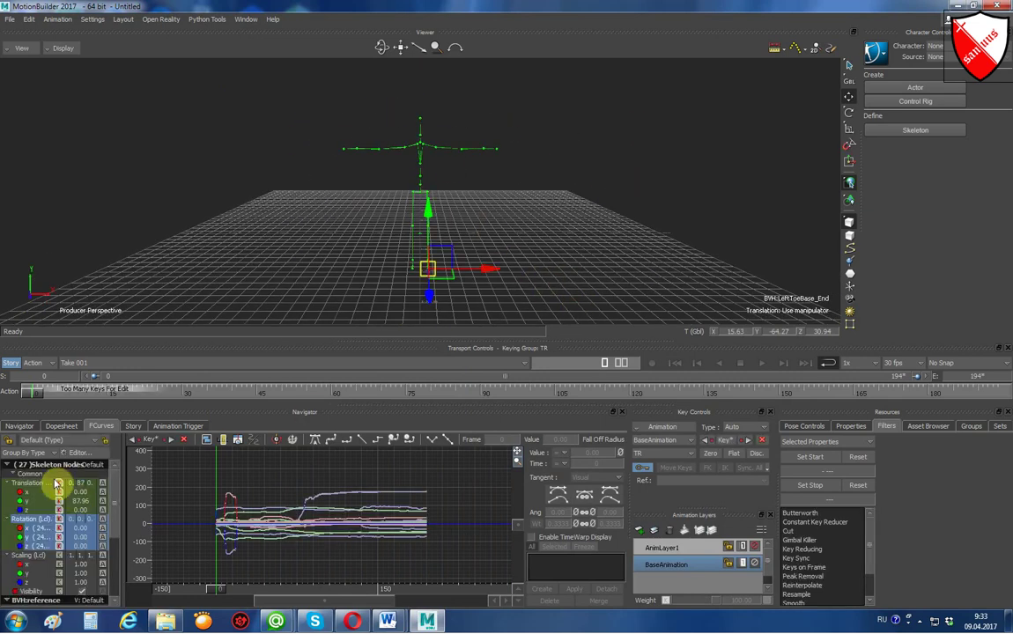
pyautogui.click(31, 529)
pyautogui.click(31, 519)
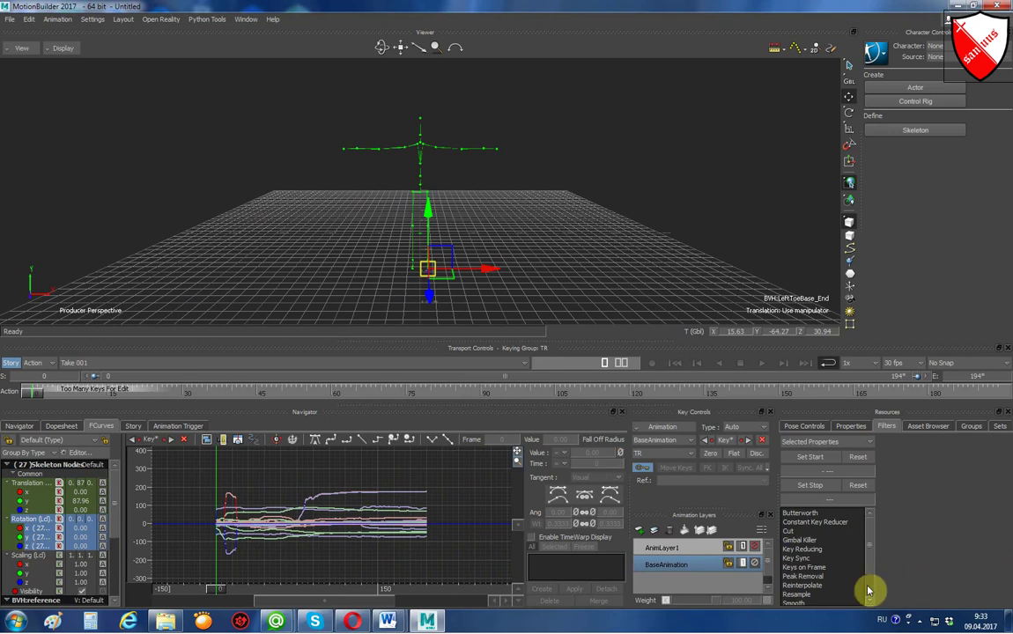
pyautogui.moveTo(872, 546)
pyautogui.mouseDown()
pyautogui.moveTo(872, 568)
pyautogui.moveTo(822, 606)
pyautogui.mouseUp()
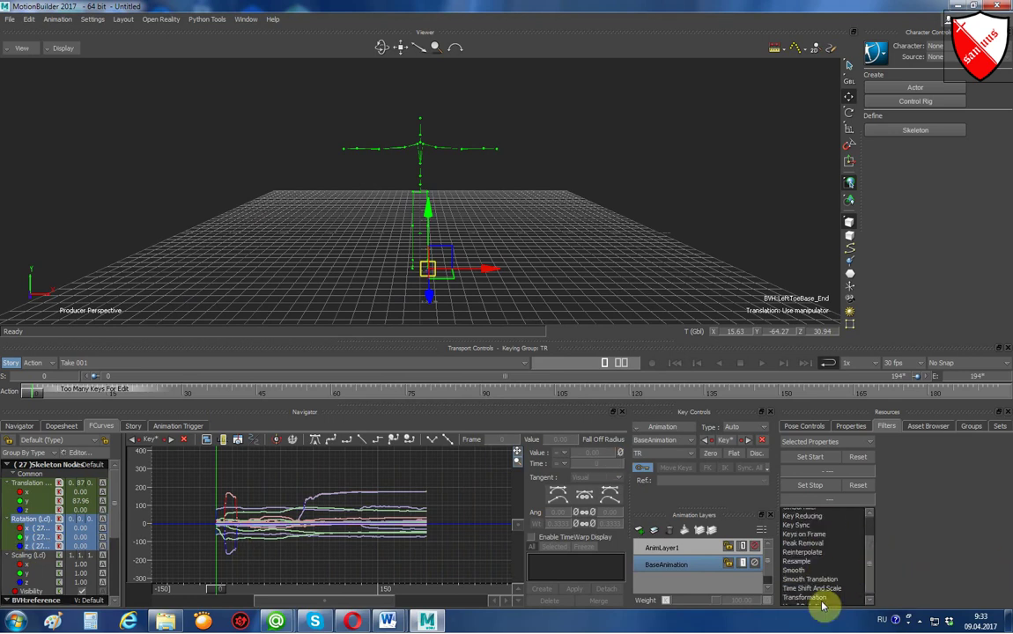
pyautogui.click(804, 566)
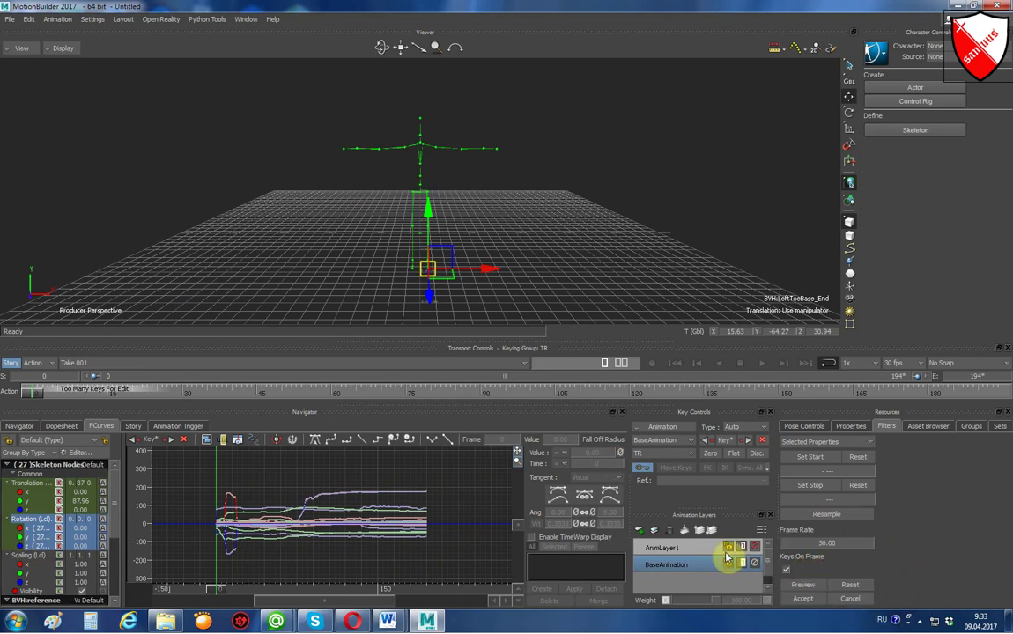
# - Select all skeleton keys, preview Resample over frames 0–194, and play the animation
pyautogui.moveTo(208, 504); pyautogui.dragTo(487, 589)
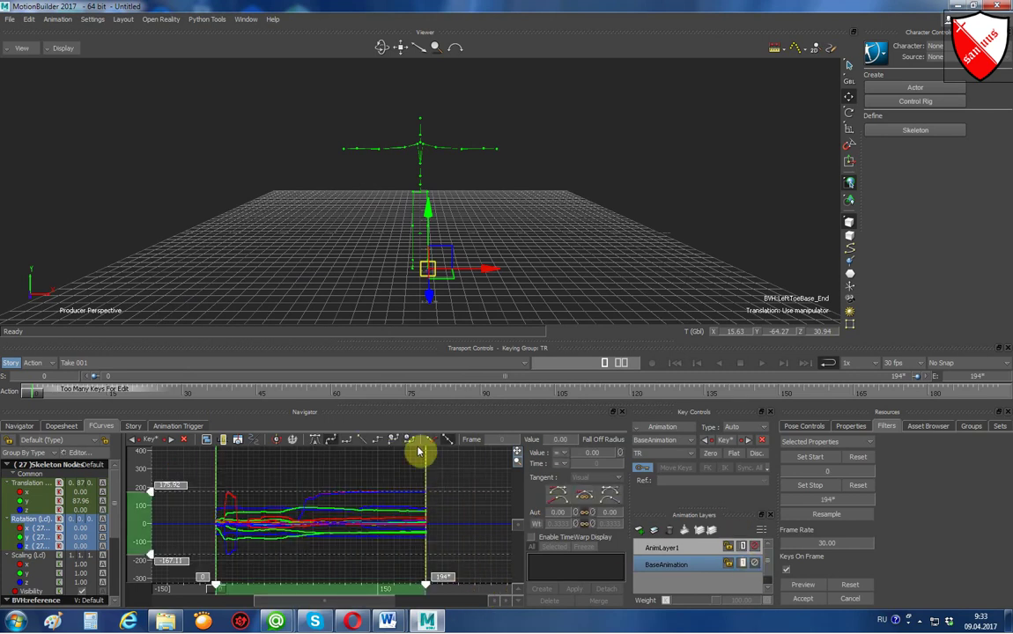
pyautogui.click(790, 585)
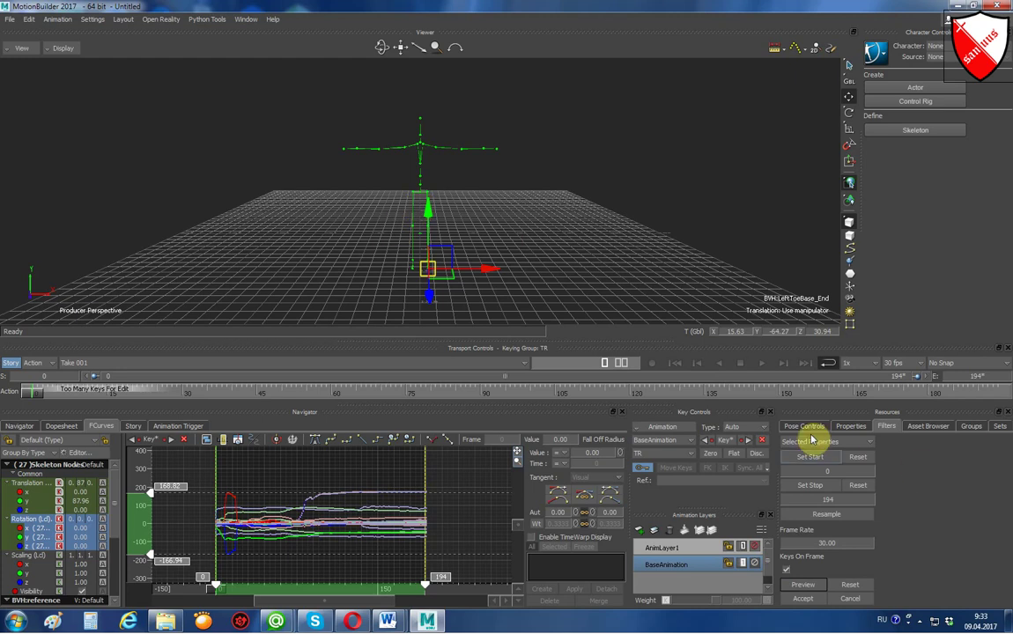
pyautogui.click(763, 364)
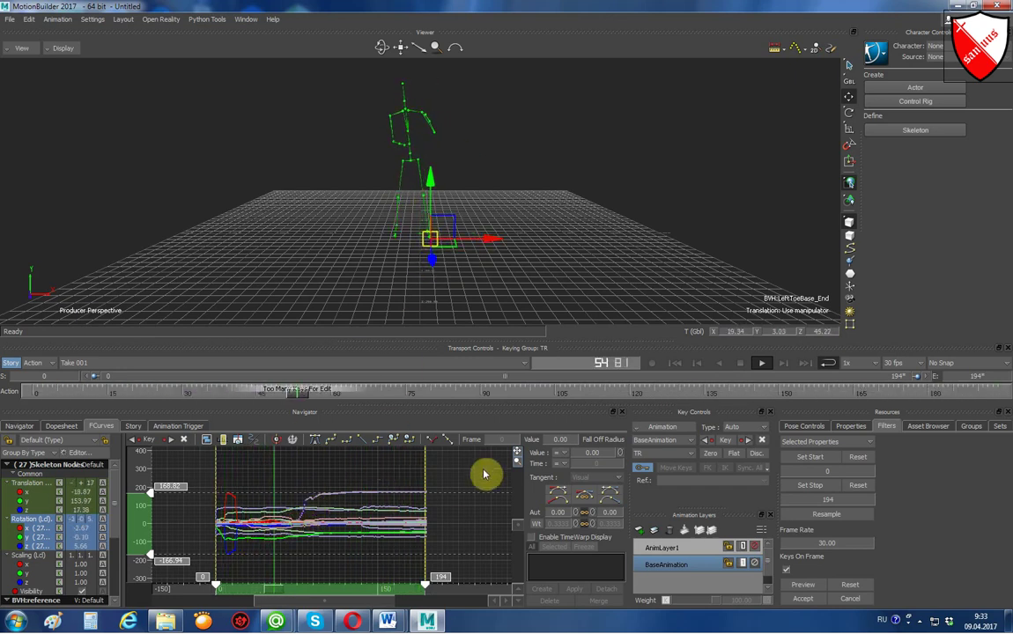
# - Zoom the skeleton curves, dismiss the notification, and toggle the Resample preview on, off, on
pyautogui.moveTo(516, 457); pyautogui.dragTo(516, 453)
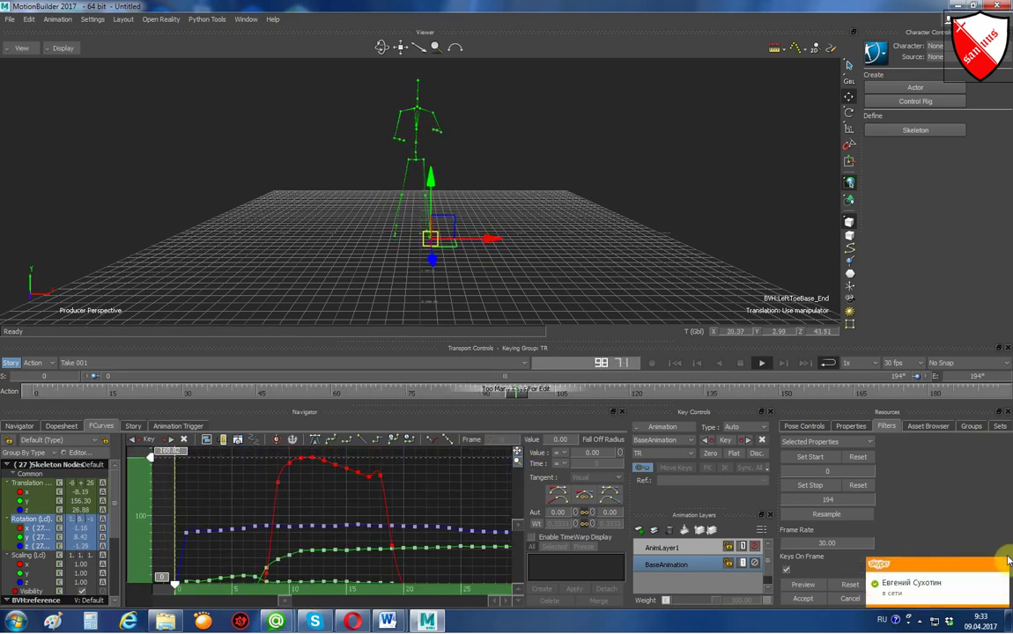
pyautogui.click(1005, 568)
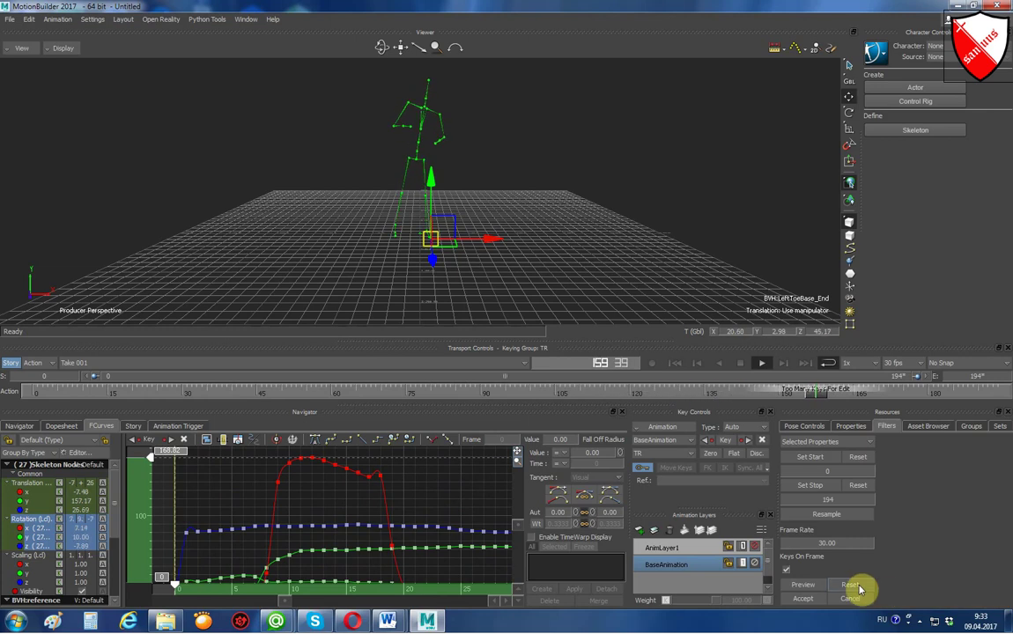
pyautogui.click(859, 589)
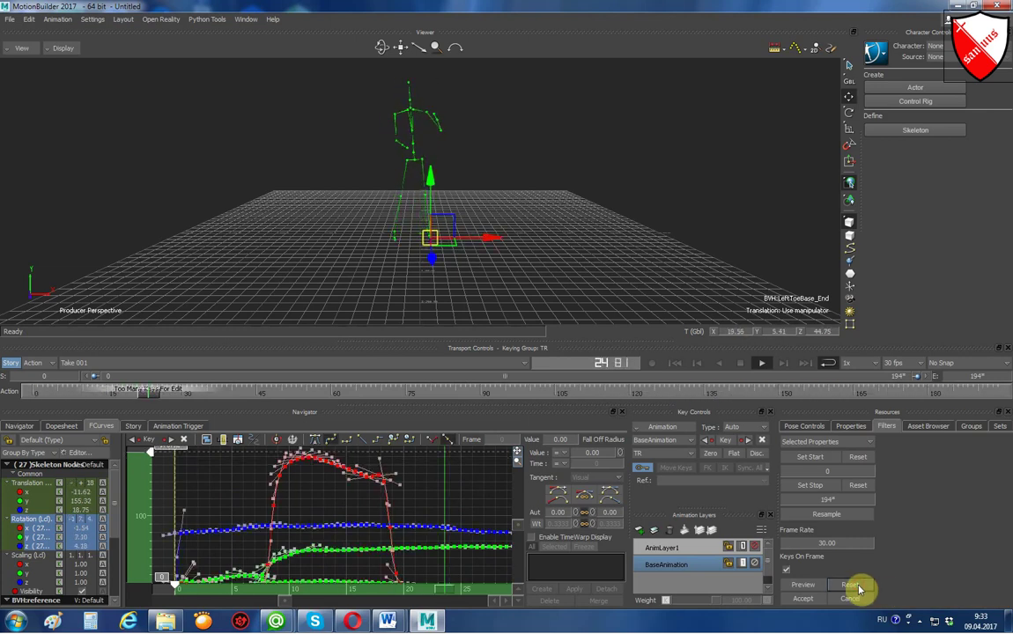
pyautogui.click(811, 587)
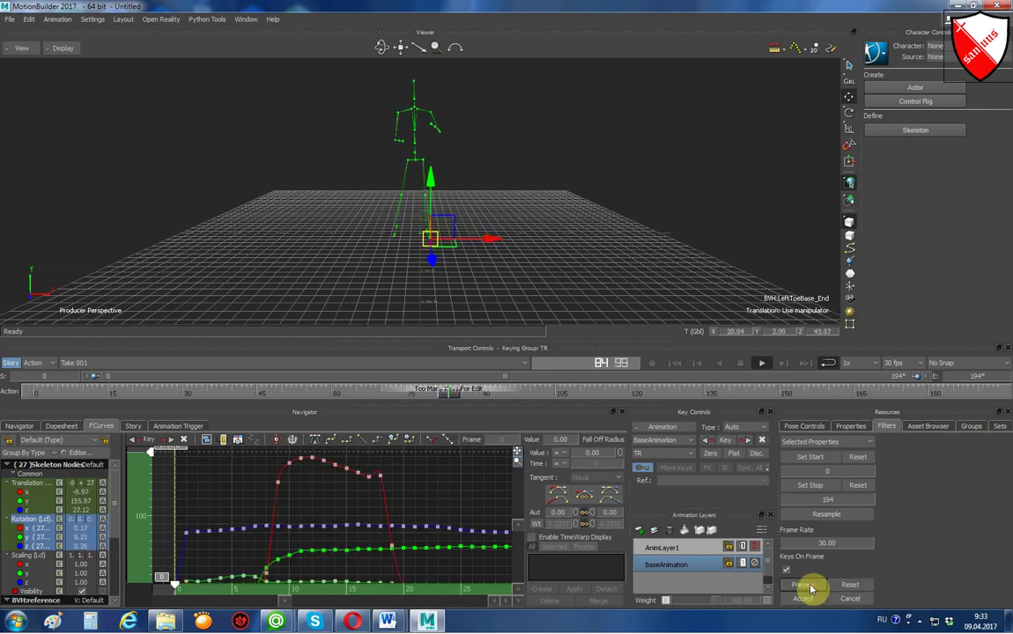
pyautogui.click(809, 588)
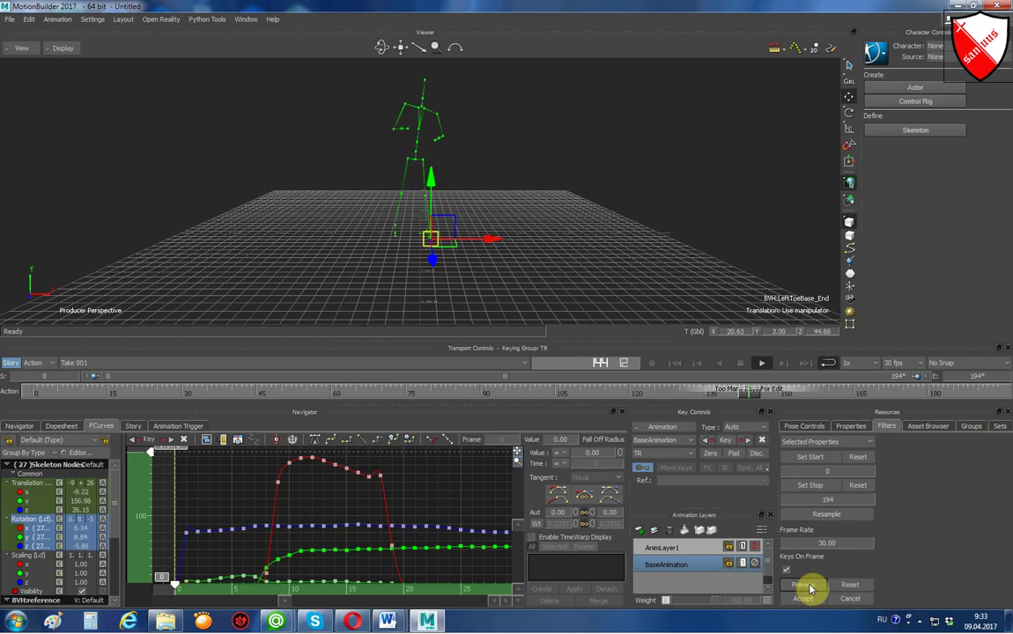